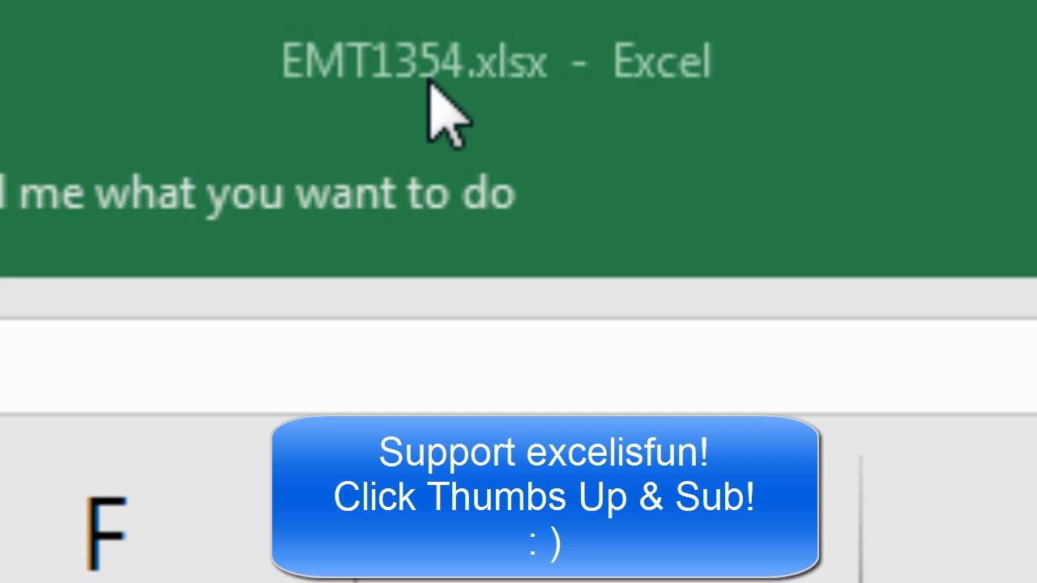
pyautogui.click(405, 114)
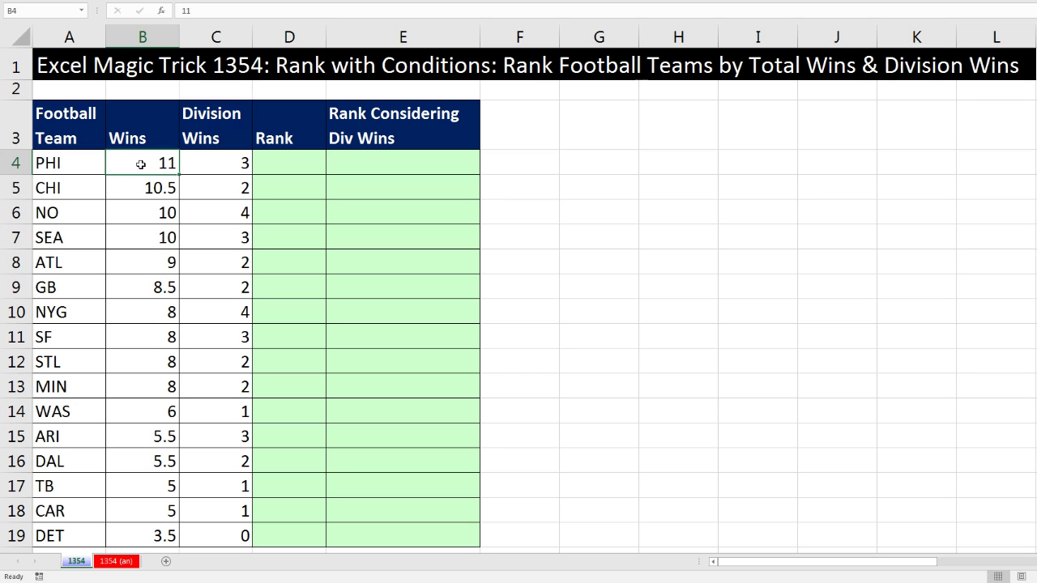
pyautogui.moveTo(85, 314); pyautogui.dragTo(224, 387)
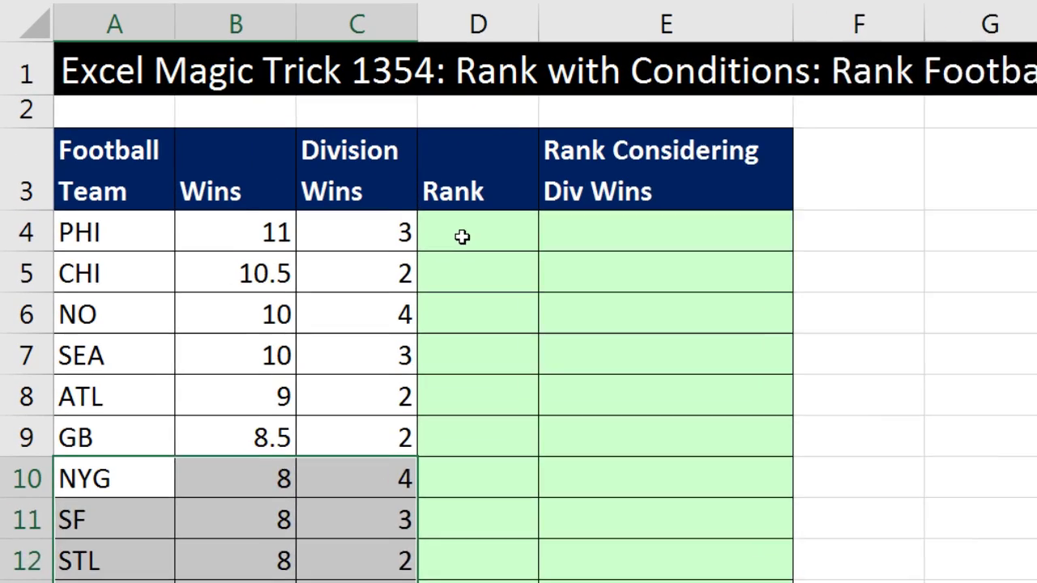
pyautogui.click(461, 235)
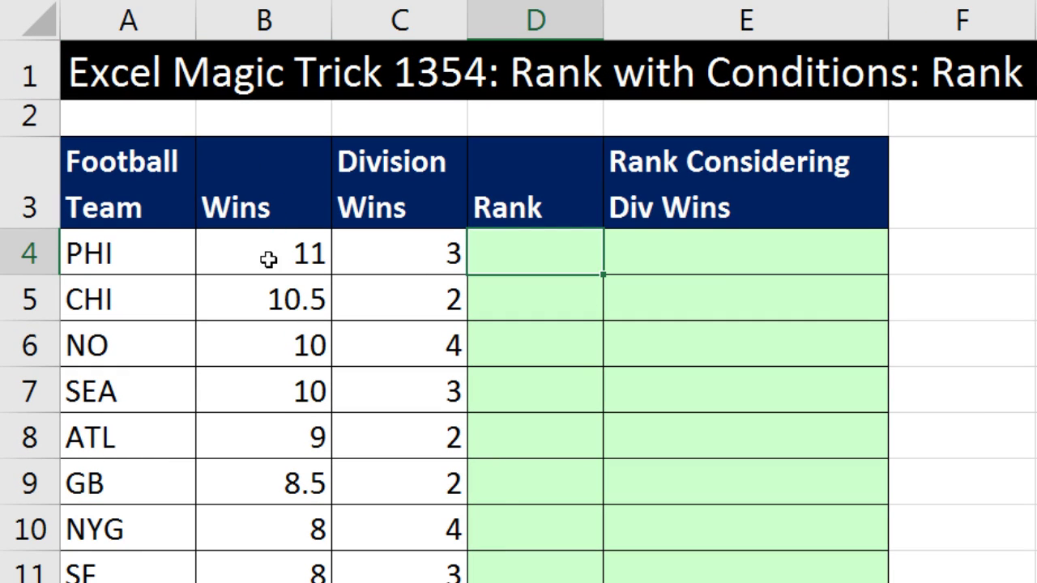
pyautogui.click(268, 258)
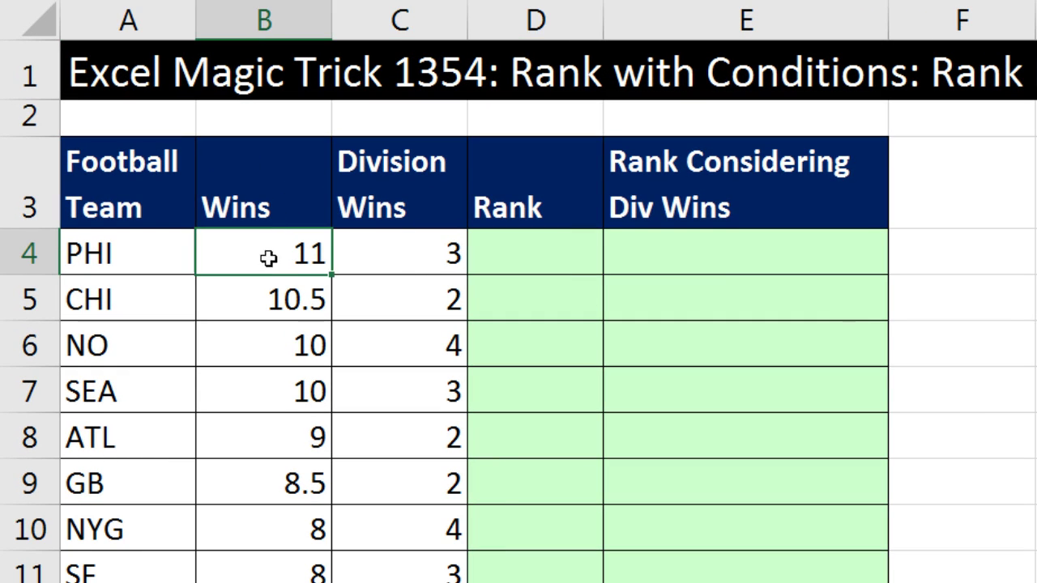
pyautogui.click(384, 259)
# - Start a RANK.EQ formula in D4 with the team's wins in B4 as the number to rank
pyautogui.click(512, 260)
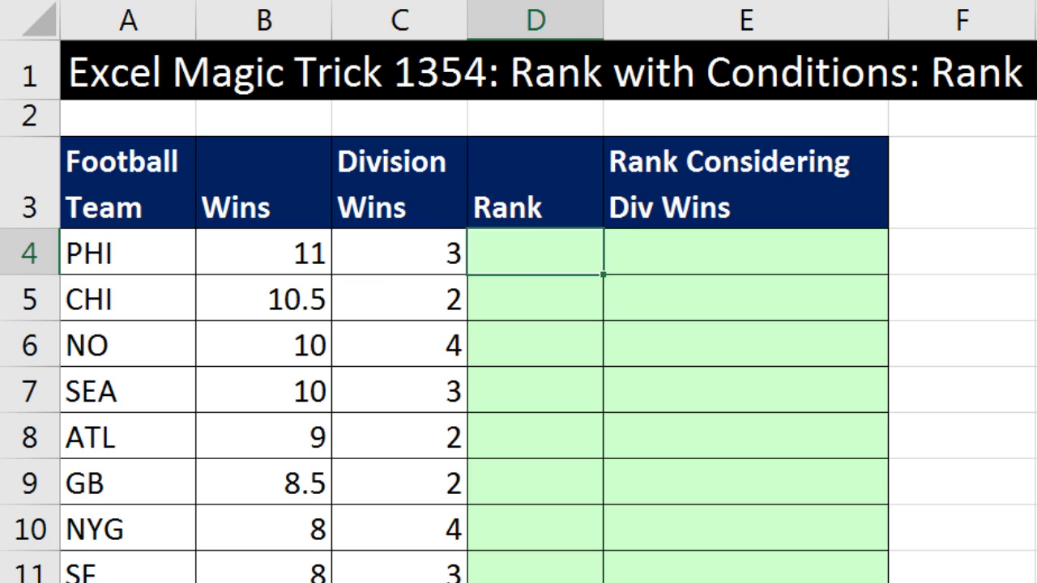
pyautogui.write('=RANKIF')
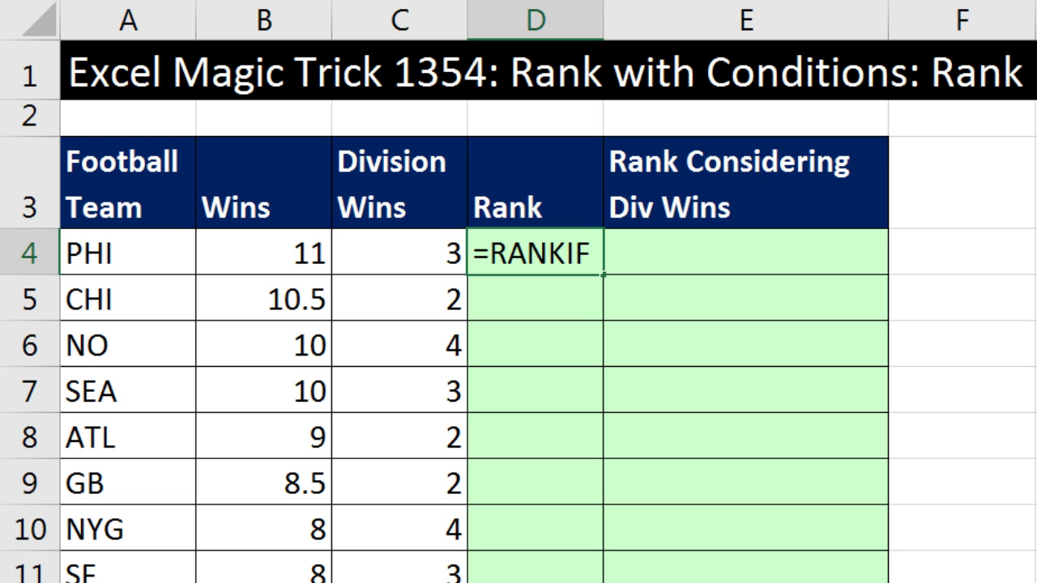
pyautogui.press('BackSpace')
pyautogui.press('BackSpace')
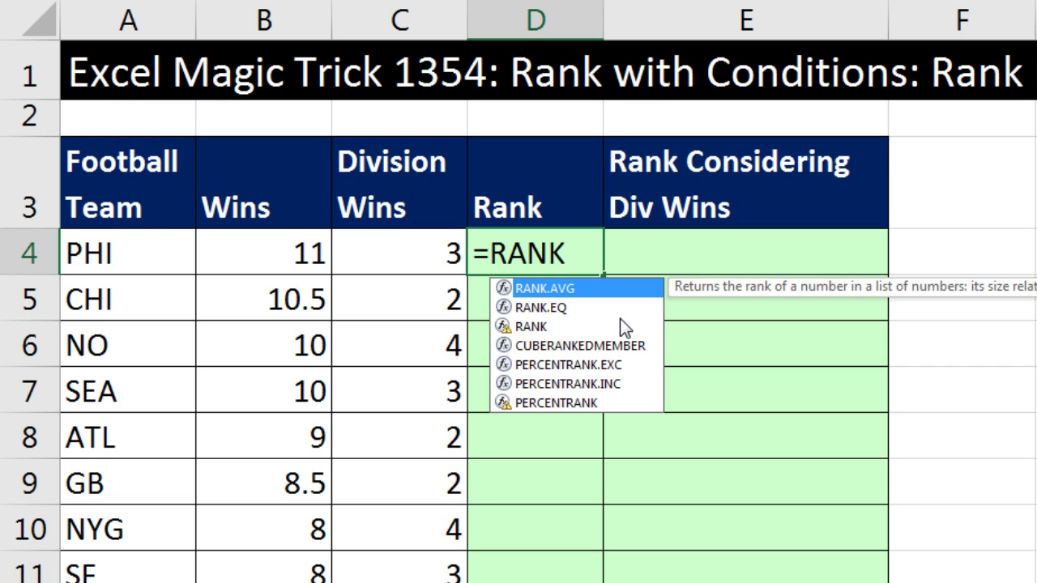
pyautogui.doubleClick(564, 308)
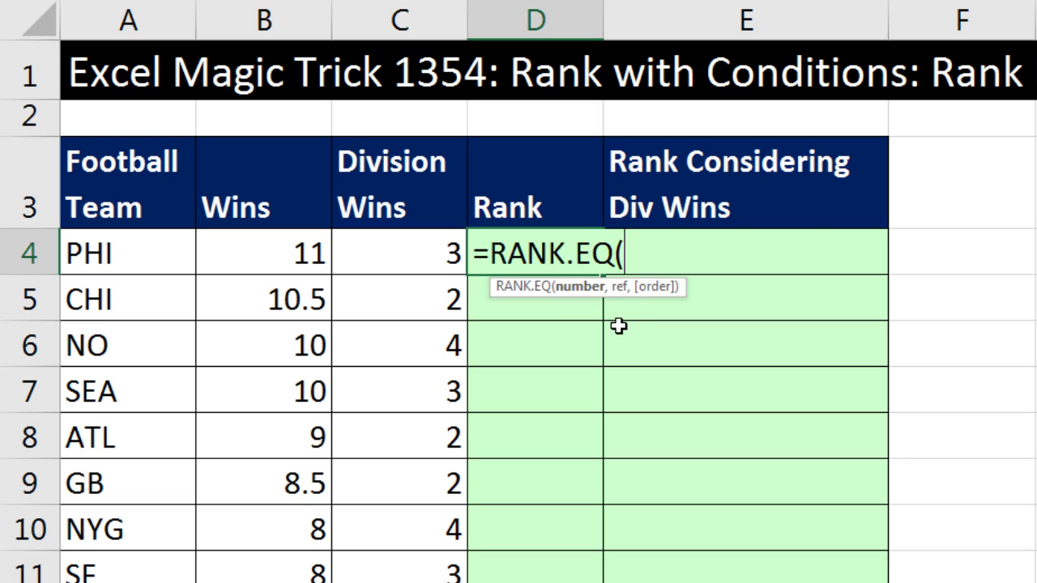
pyautogui.click(286, 258)
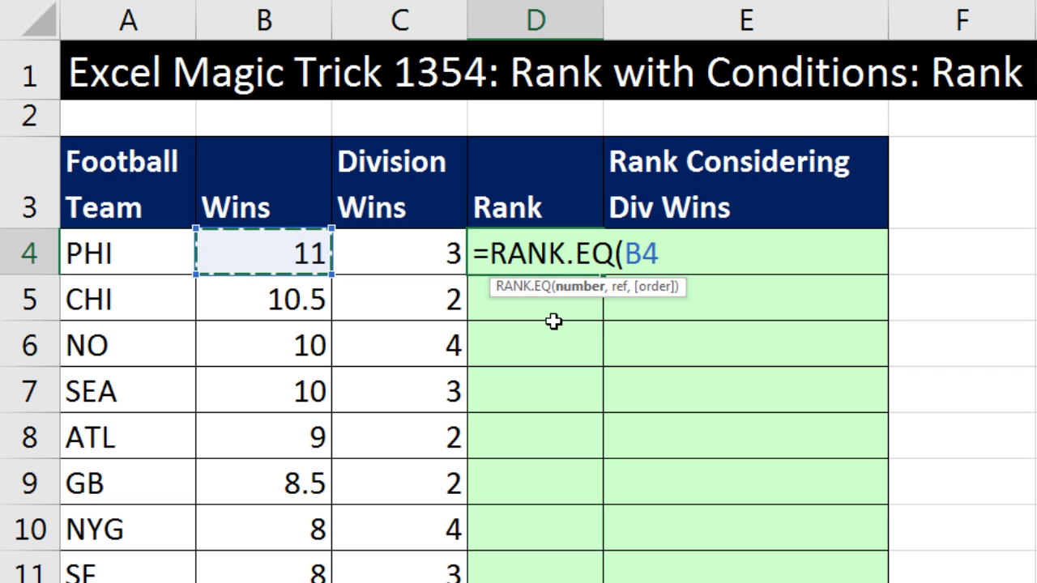
pyautogui.write(',')
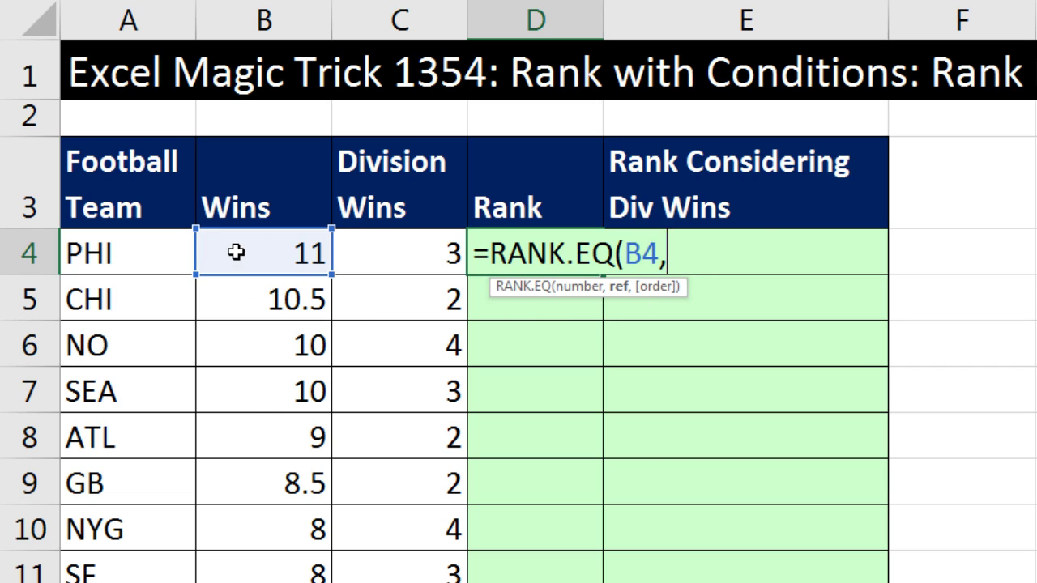
# - Complete the D4 formula with the absolute range $B$4:$B$19 and descending order 0, and fill it down to D19
pyautogui.moveTo(236, 253); pyautogui.dragTo(264, 582)
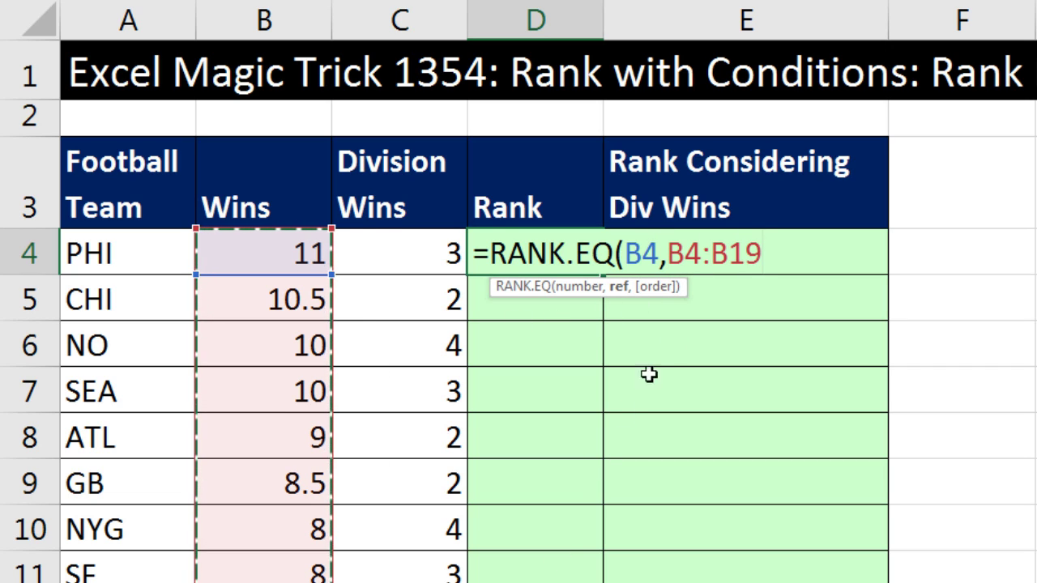
pyautogui.press('F4')
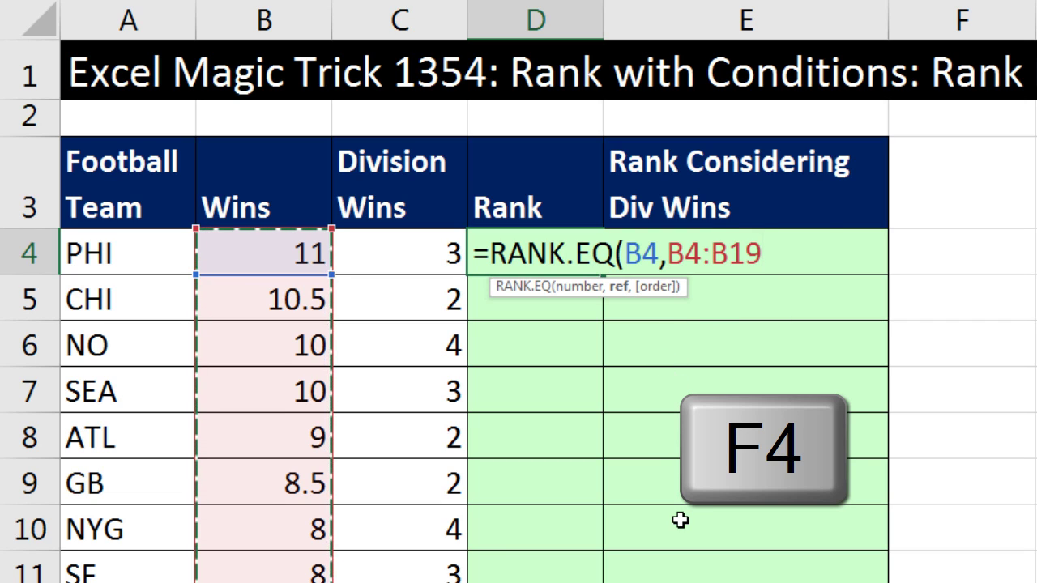
pyautogui.press('F4')
pyautogui.write(',')
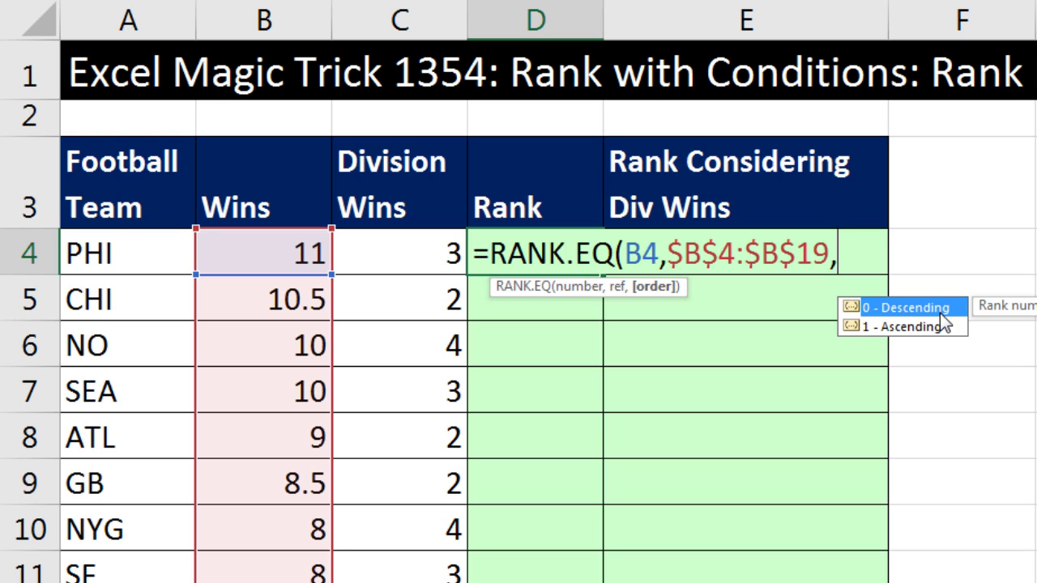
pyautogui.doubleClick(898, 314)
pyautogui.write(')')
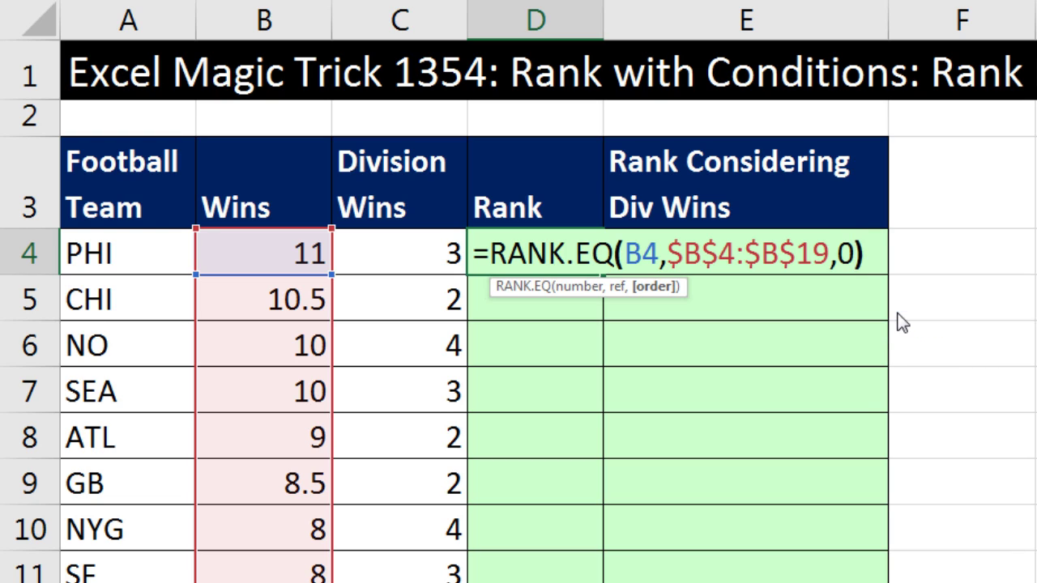
pyautogui.hotkey('ctrl', 'Return')
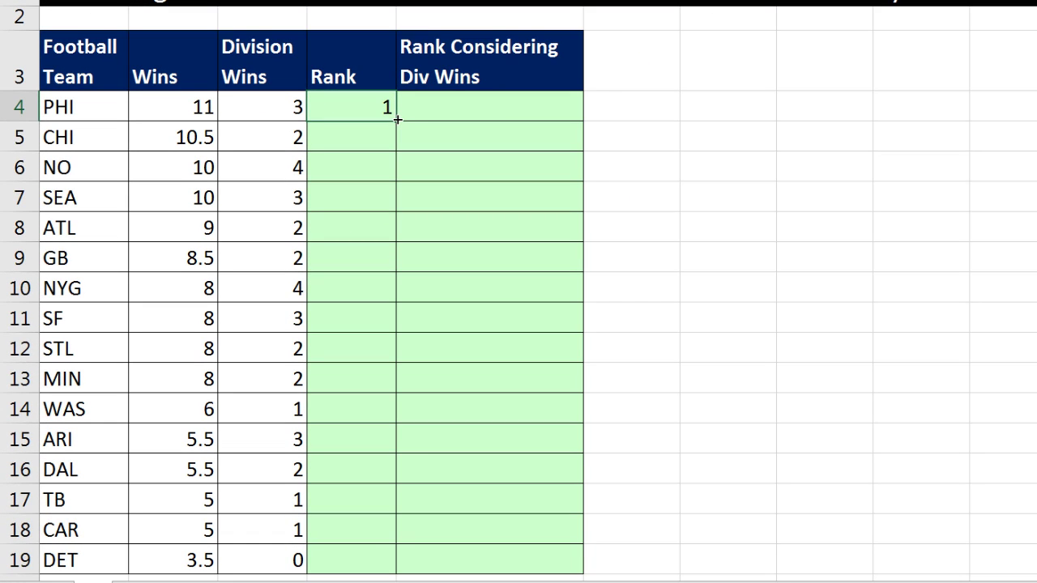
pyautogui.doubleClick(396, 119)
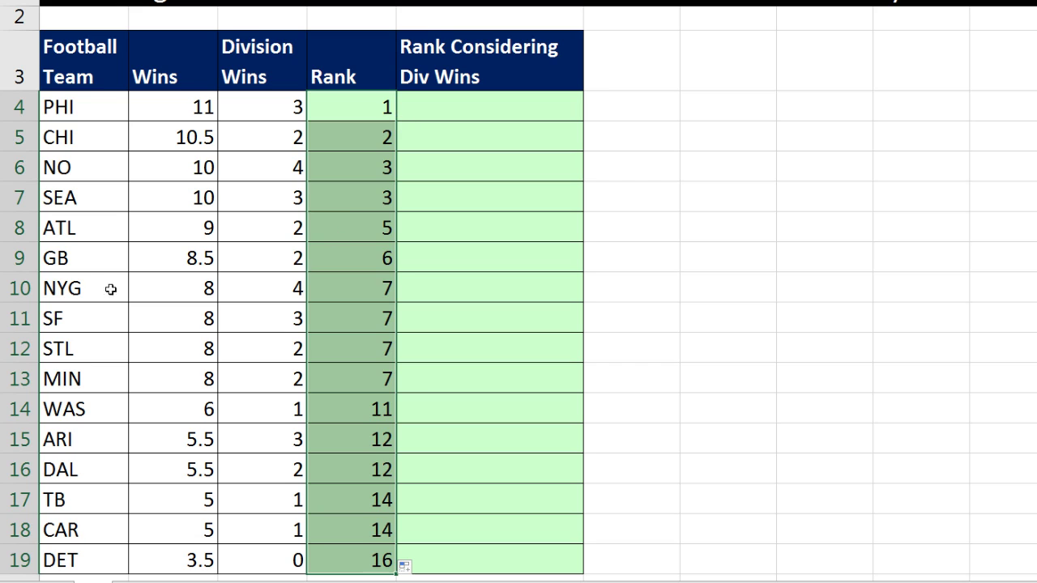
# - Examine the tied teams in rows 10 to 13 and the rank formula in D10
pyautogui.moveTo(66, 286); pyautogui.dragTo(353, 368)
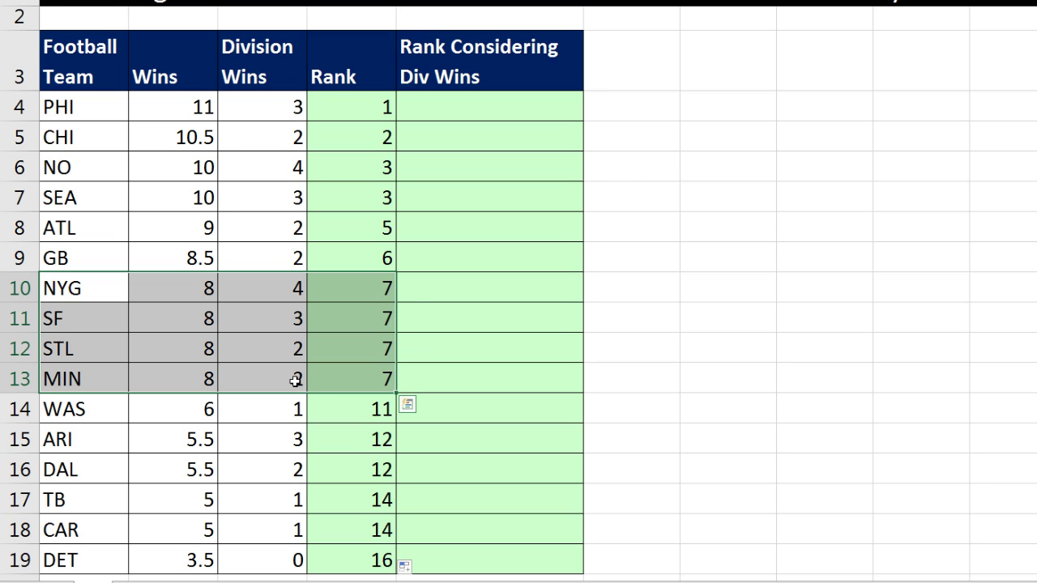
pyautogui.doubleClick(370, 293)
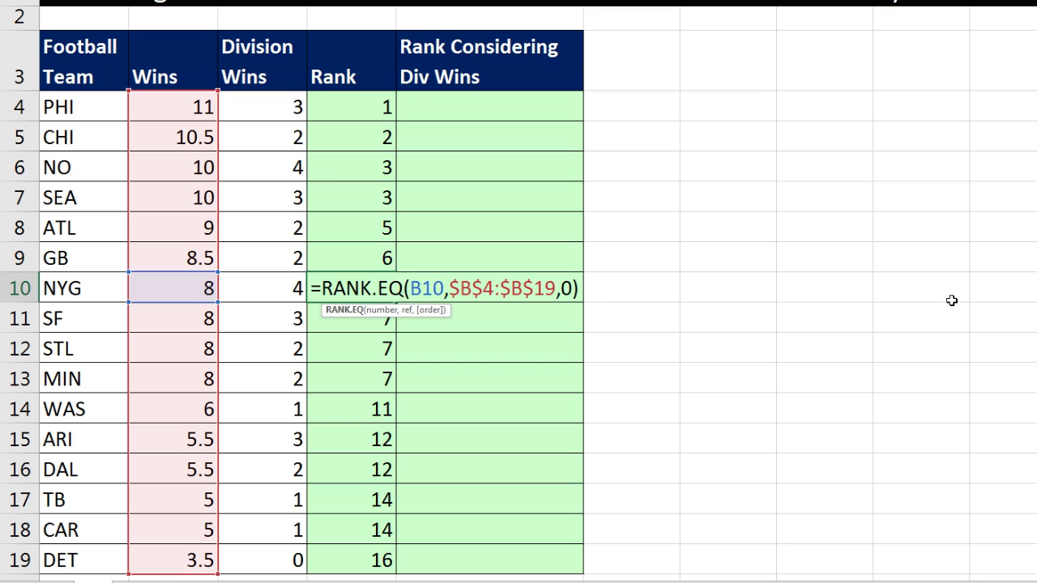
pyautogui.press('Escape')
# - Enter the trial tie-break values 0, 1, 2 and 2 in E10:E13
pyautogui.click(454, 289)
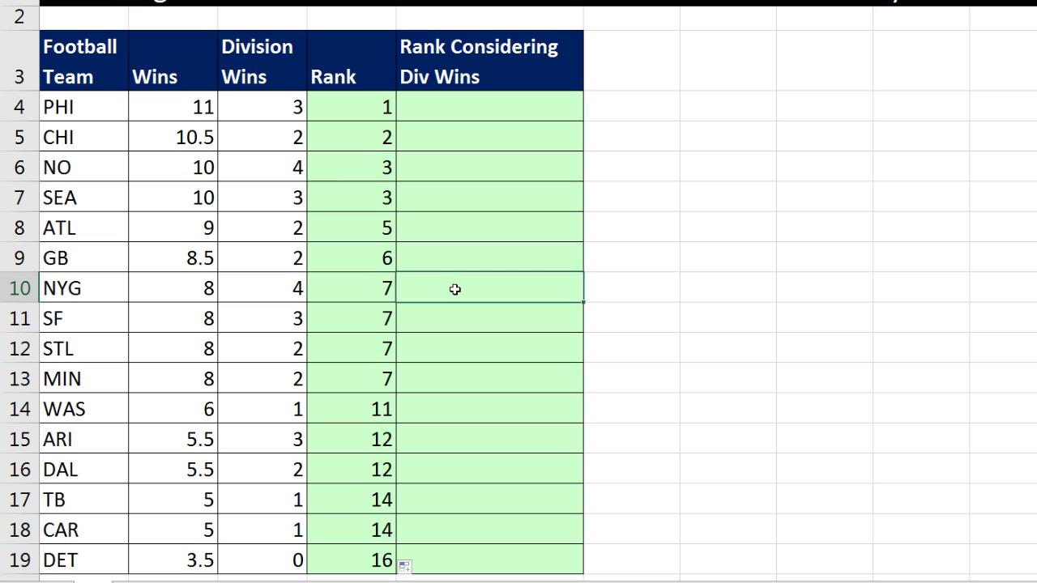
pyautogui.write('0')
pyautogui.press('Return')
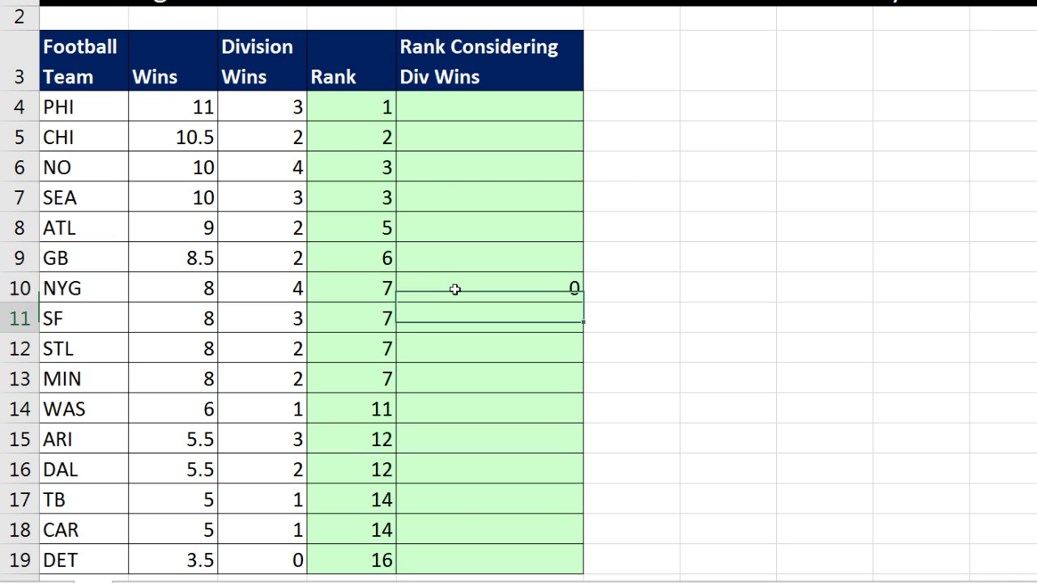
pyautogui.write('1')
pyautogui.press('Return')
pyautogui.write('2')
pyautogui.press('Return')
pyautogui.write('2')
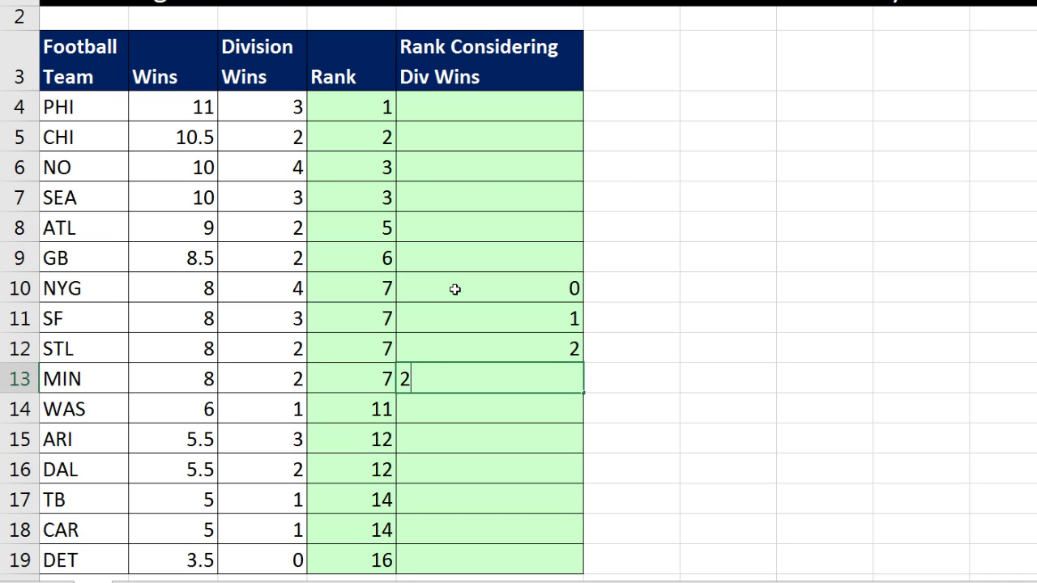
pyautogui.press('Return')
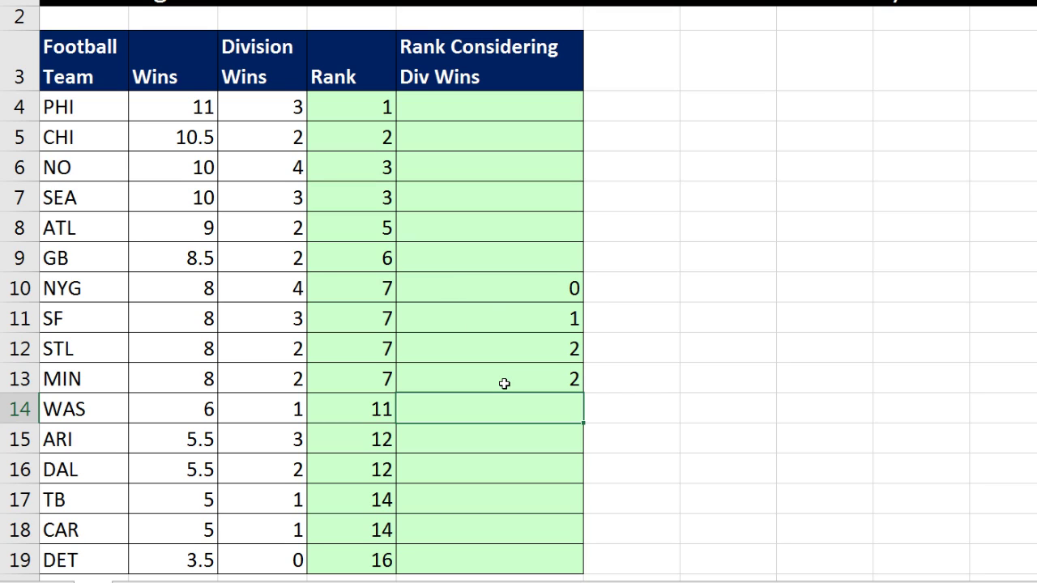
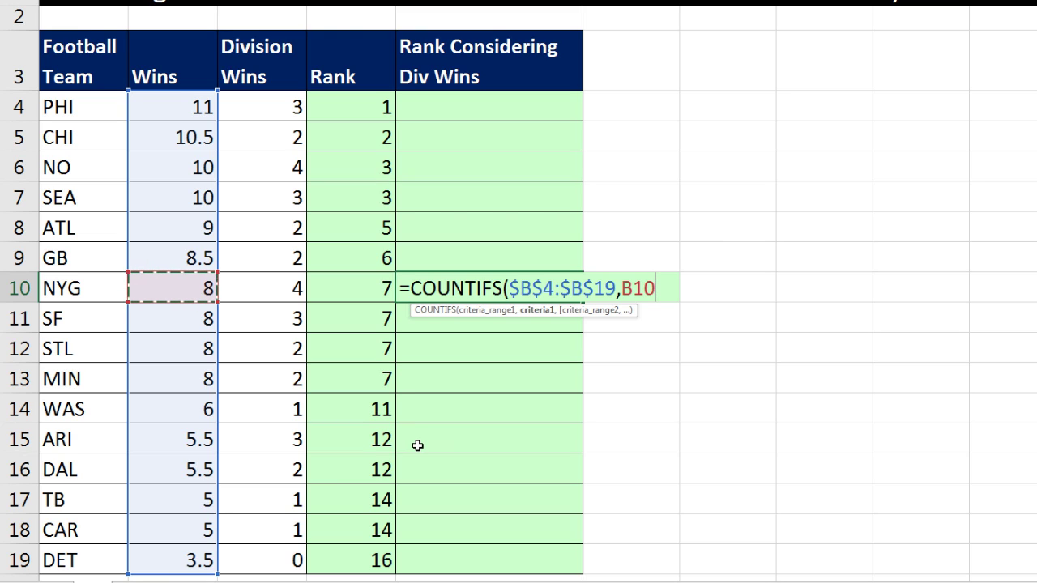
# - Add a second condition to the COUNTIFS formula in E10, with range $C$4:$C$19 and criterion ">"&C10
pyautogui.write(',')
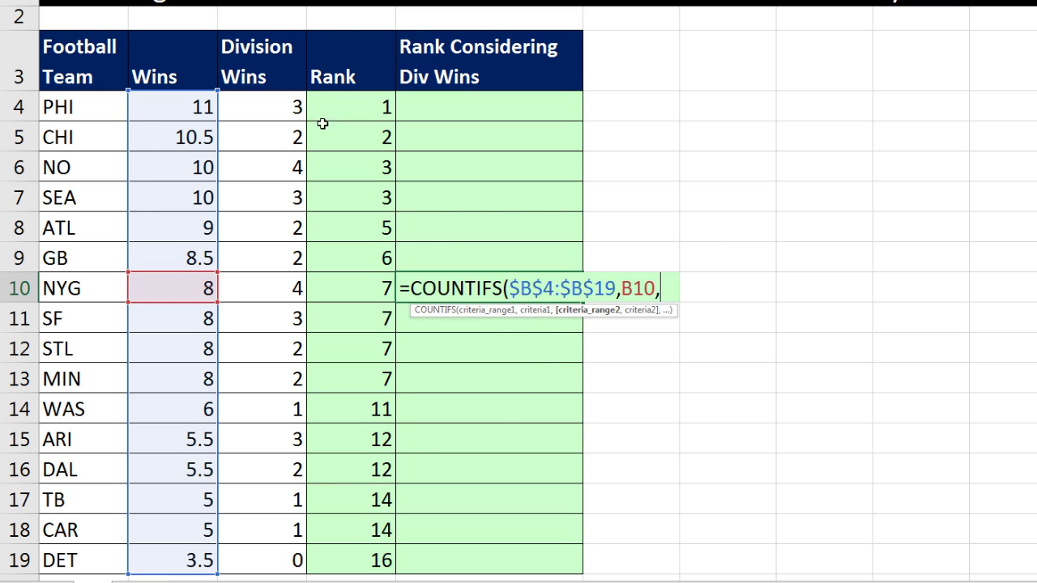
pyautogui.moveTo(274, 104); pyautogui.dragTo(283, 558)
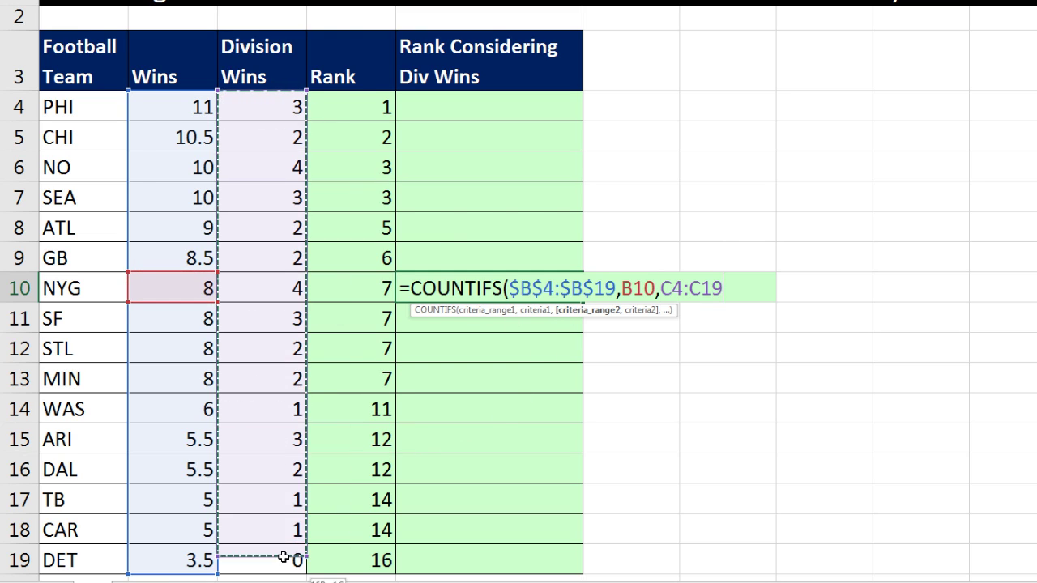
pyautogui.press('F4')
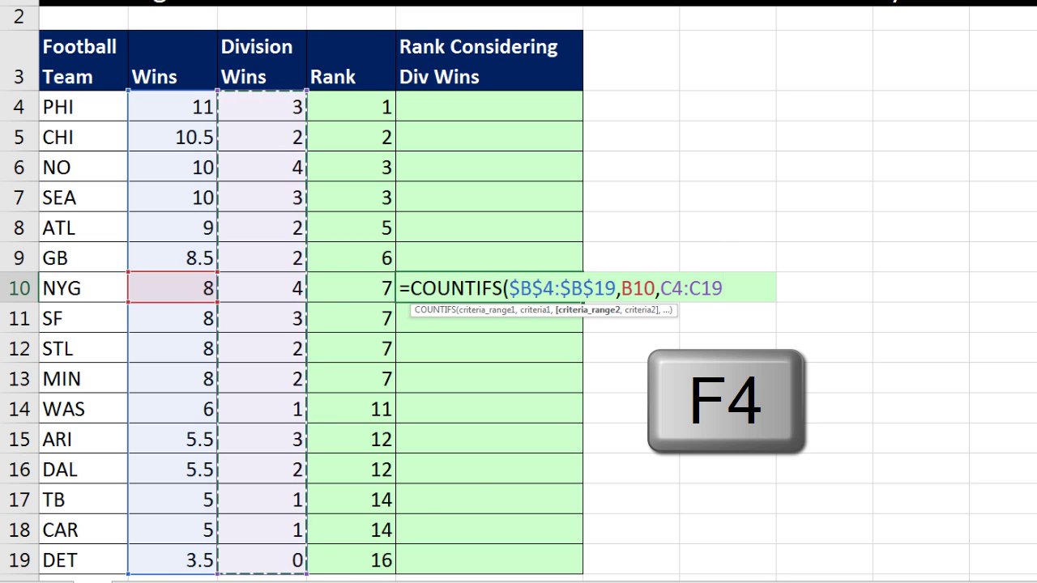
pyautogui.write(',')
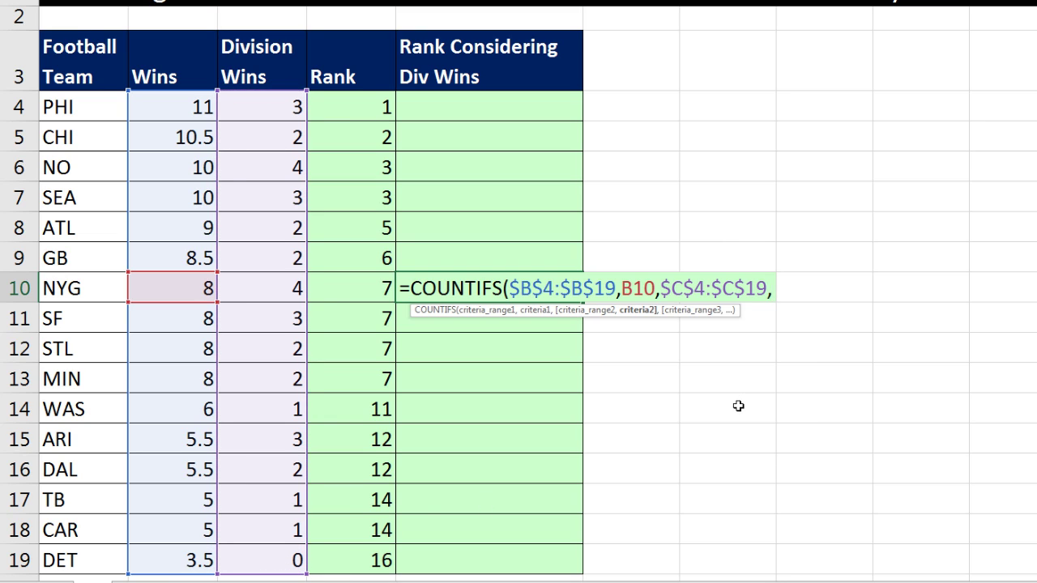
pyautogui.write('">')
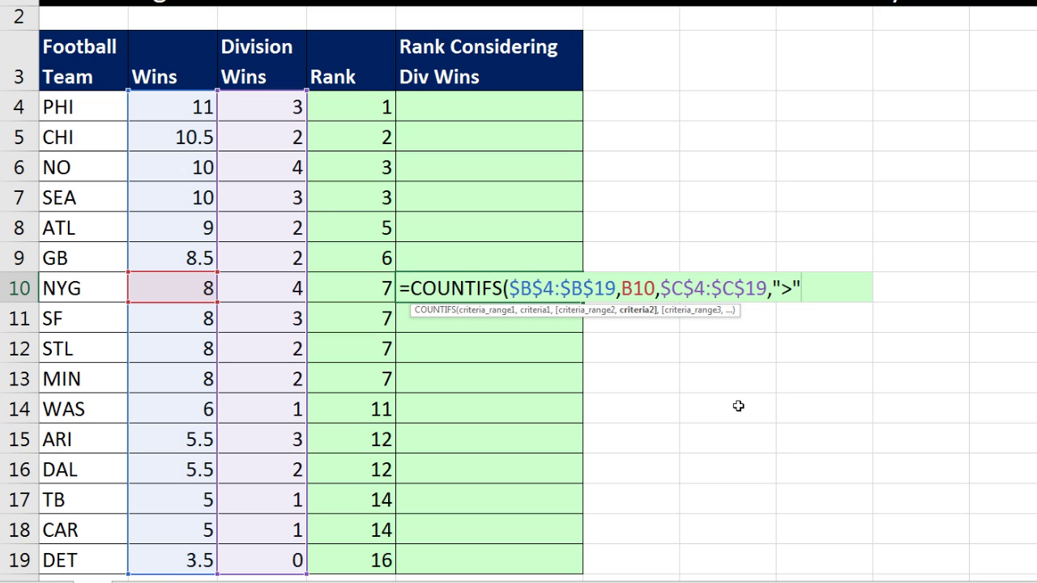
pyautogui.write('"&')
pyautogui.click(290, 287)
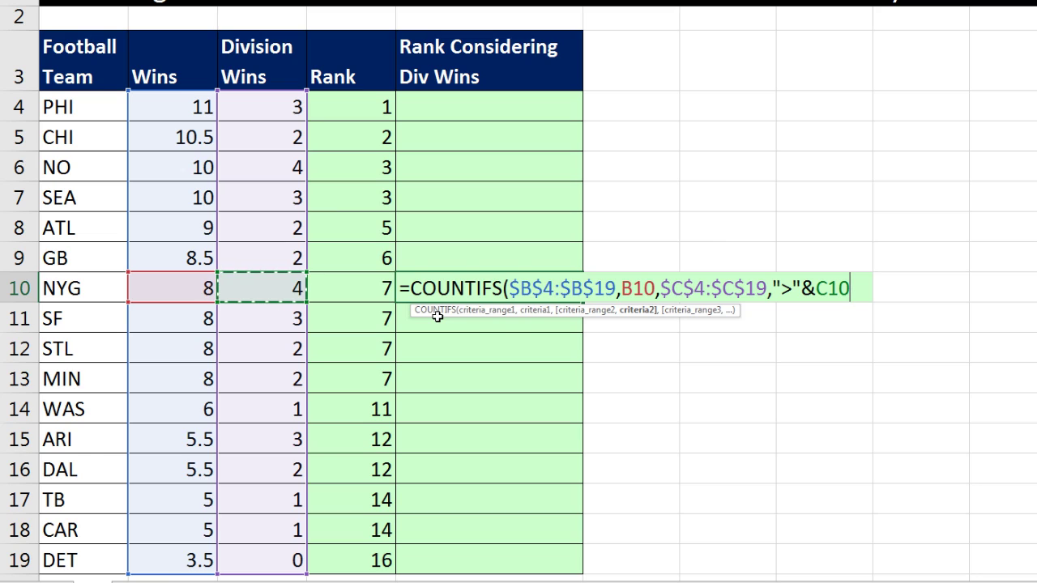
# - Review the COUNTIFS criteria, finish the E10 formula, and copy it down to E19 to check the tied teams
pyautogui.click(536, 311)
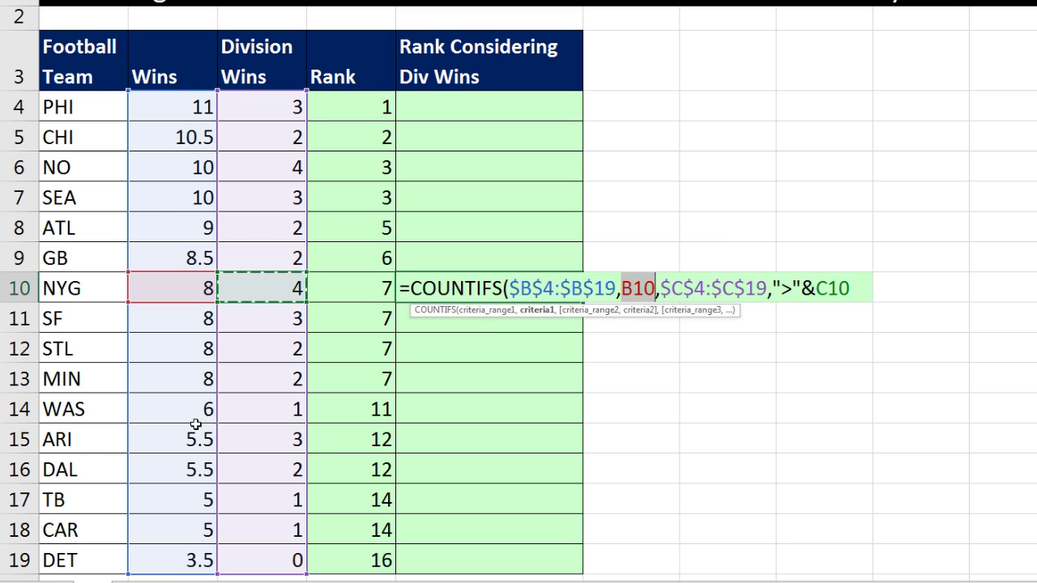
pyautogui.click(638, 310)
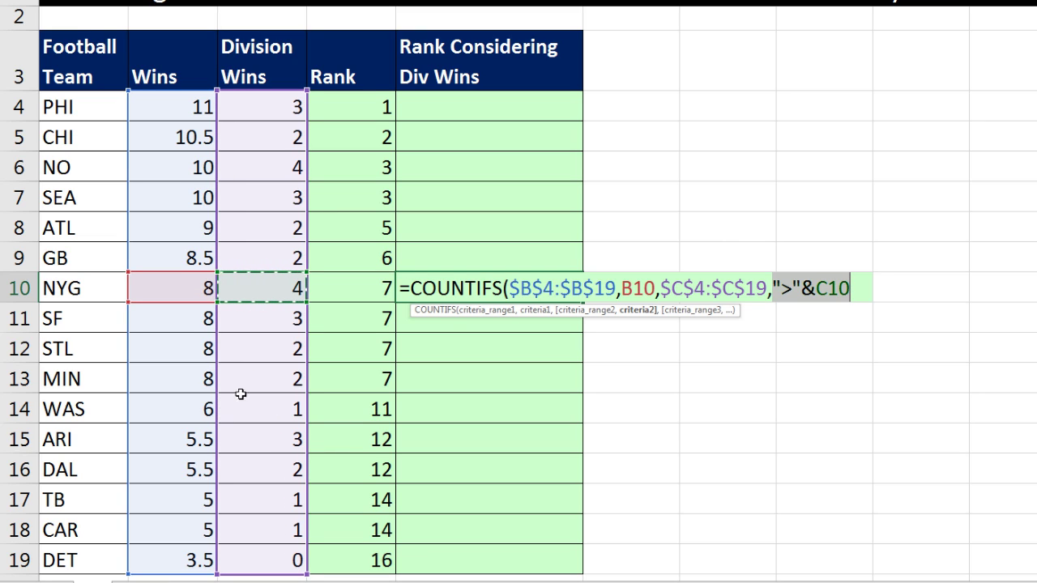
pyautogui.click(854, 287)
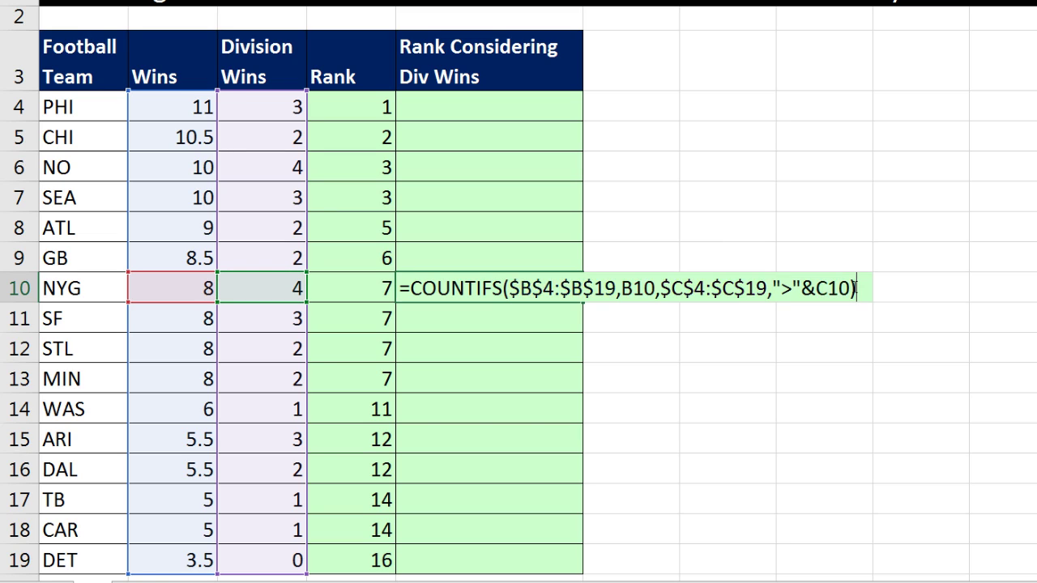
pyautogui.press('Return')
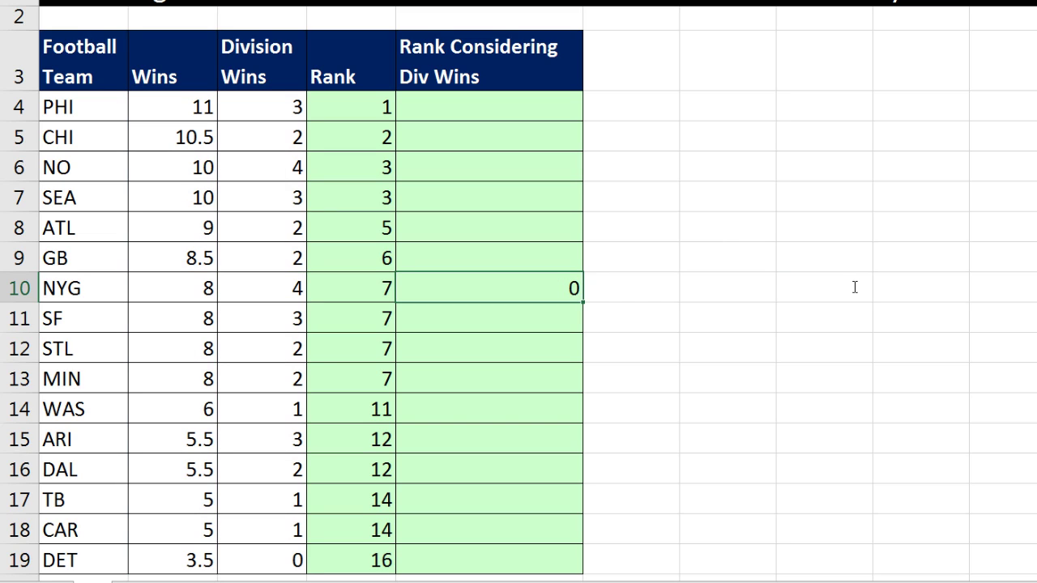
pyautogui.doubleClick(582, 302)
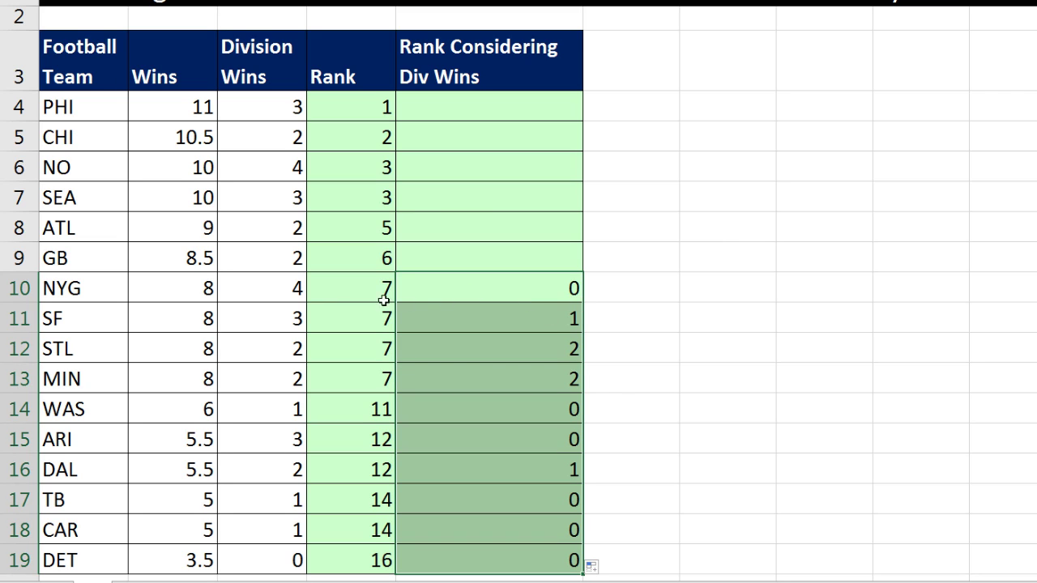
pyautogui.moveTo(84, 287); pyautogui.dragTo(531, 371)
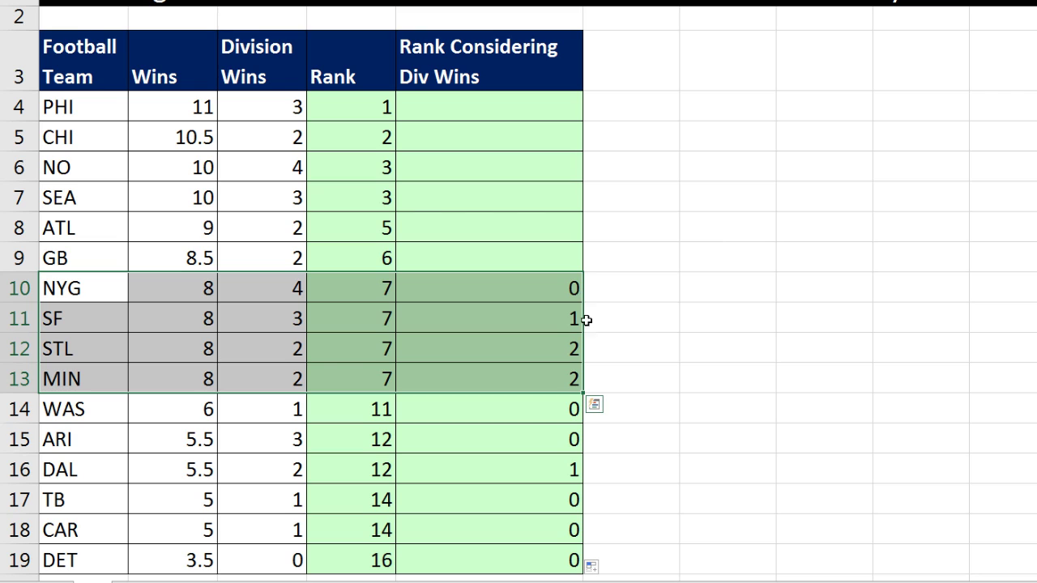
# - Examine the COUNTIFS formulas in E11 and E12 to see how they count the tied teams' division wins
pyautogui.doubleClick(495, 319)
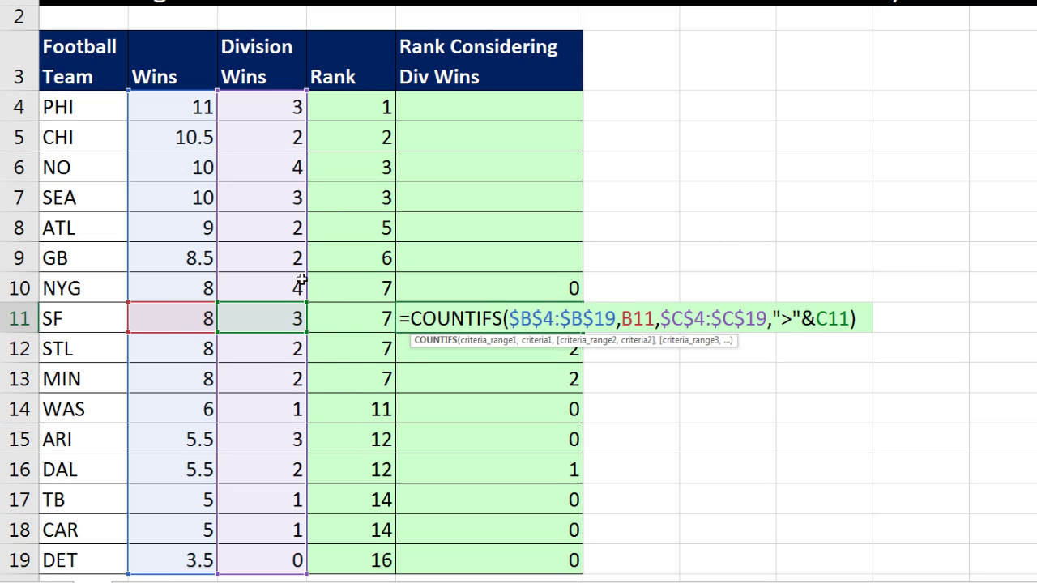
pyautogui.press('Return')
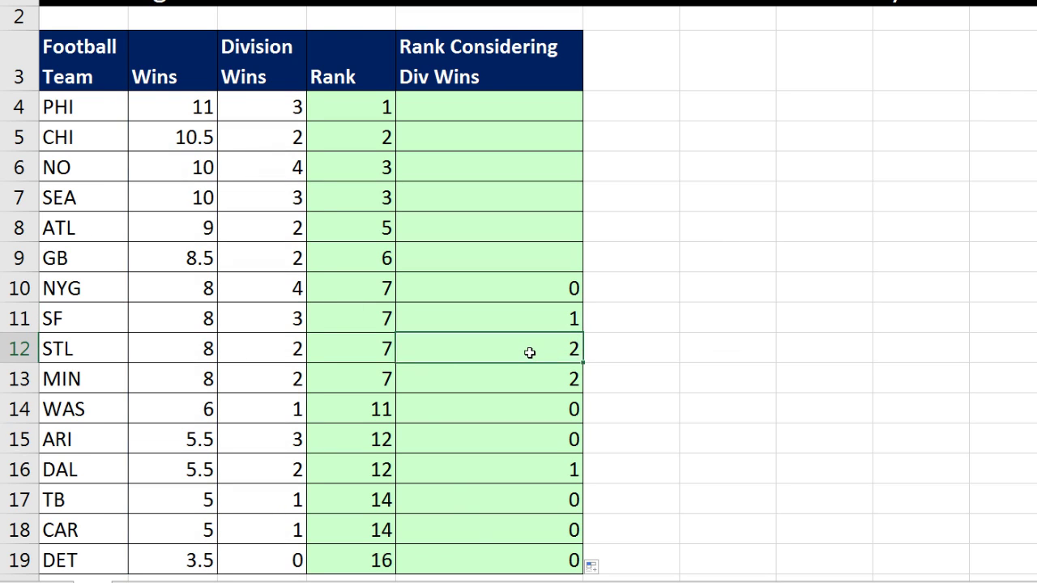
pyautogui.doubleClick(531, 347)
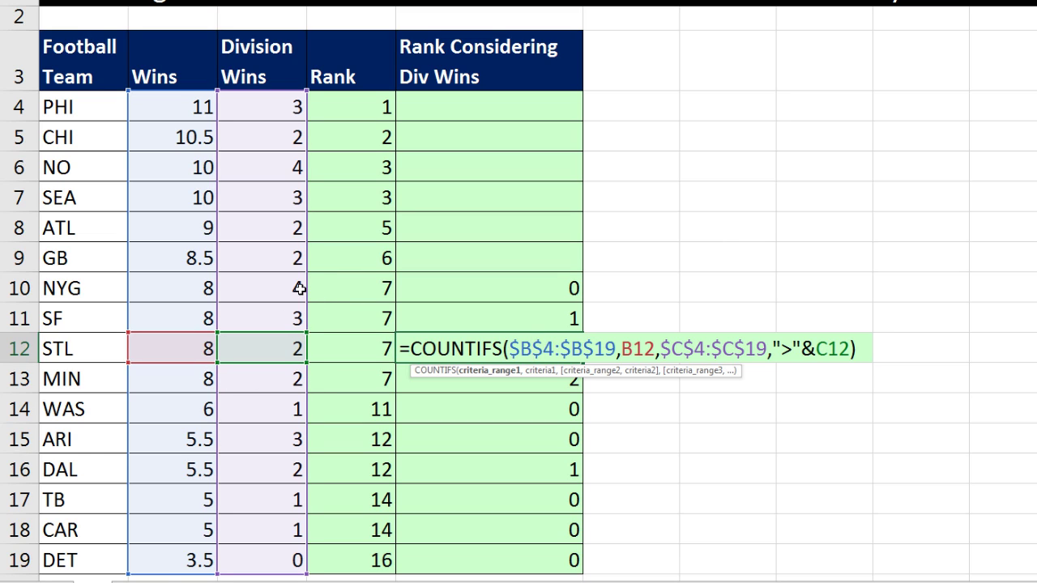
pyautogui.hotkey('ctrl', 'Return')
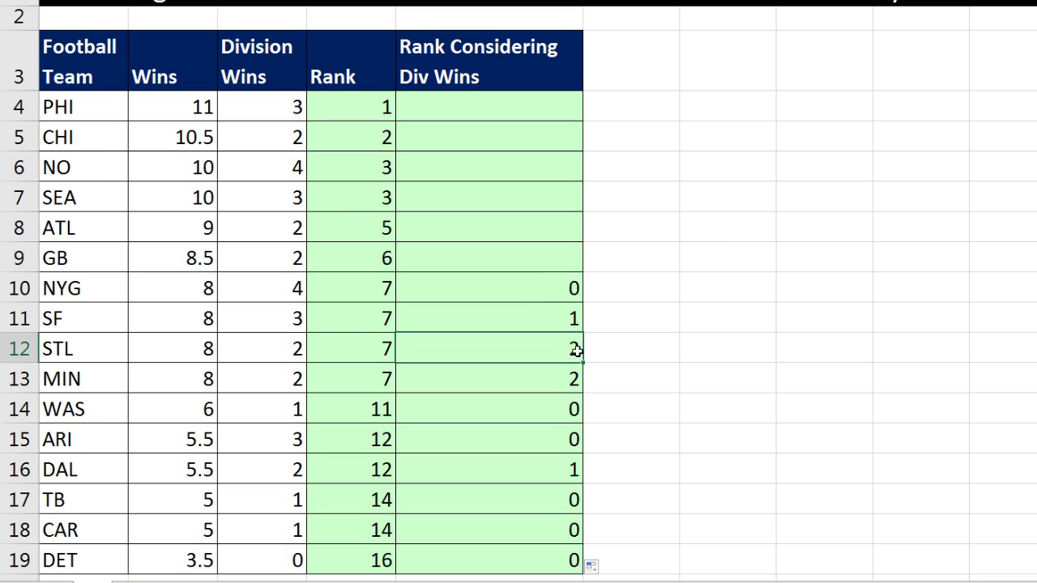
# - Copy the COUNTIFS formula from E10 up through E4
pyautogui.click(570, 285)
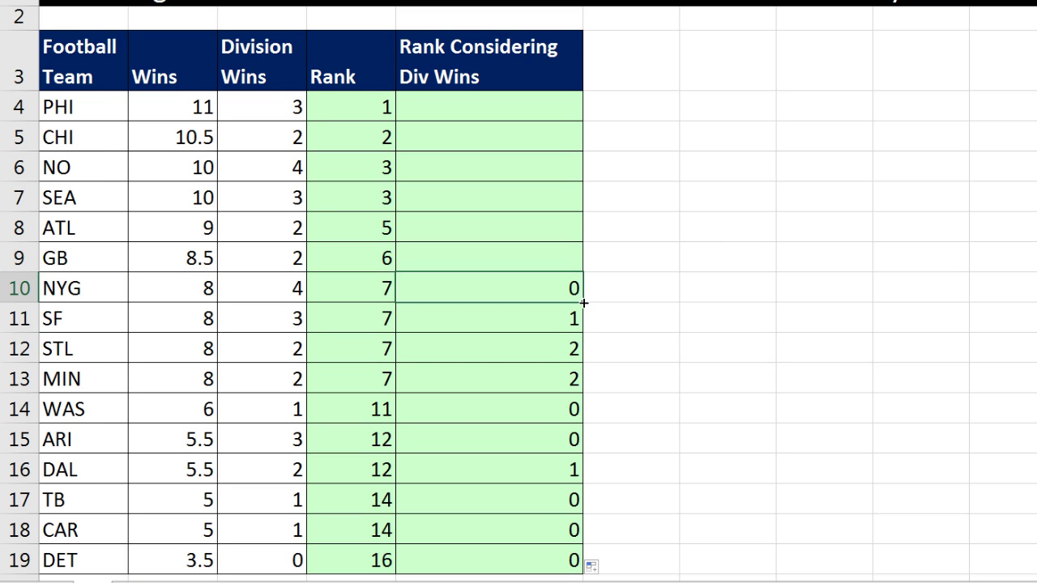
pyautogui.moveTo(583, 303); pyautogui.dragTo(577, 98)
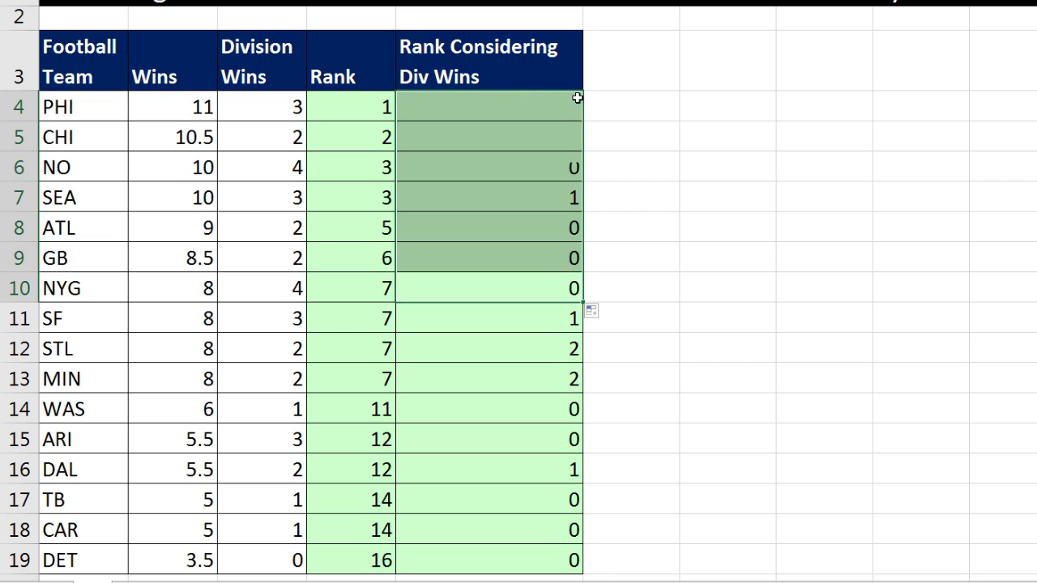
# - Copy the RANK.EQ(B4,$B$4:$B$19,0) expression from D4, add it in front of the COUNTIFS in E4, and fill the combined formula down to E19
pyautogui.doubleClick(344, 106)
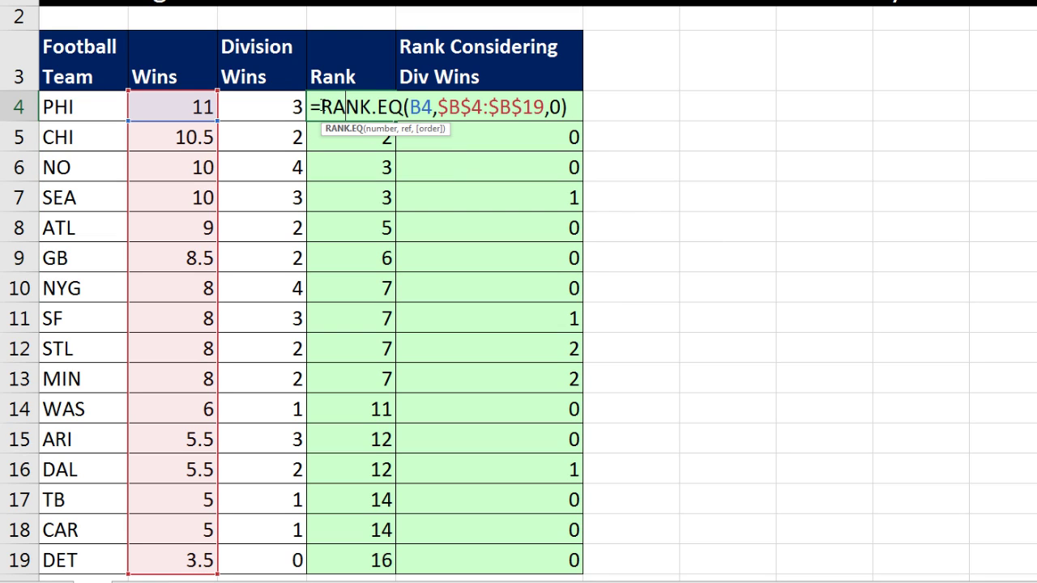
pyautogui.moveTo(322, 106); pyautogui.dragTo(603, 127)
pyautogui.hotkey('ctrl', 'c')
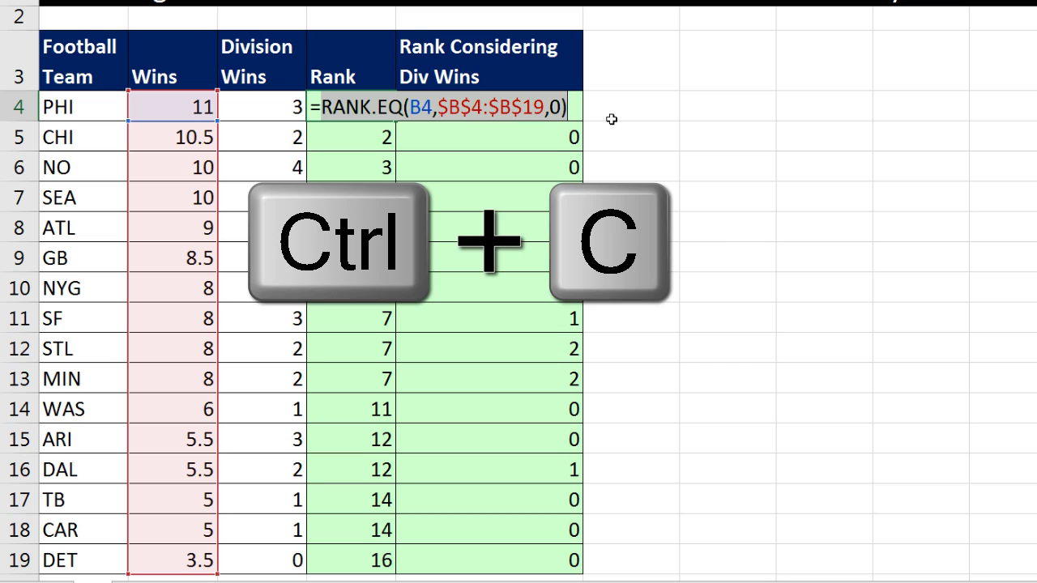
pyautogui.press('Escape')
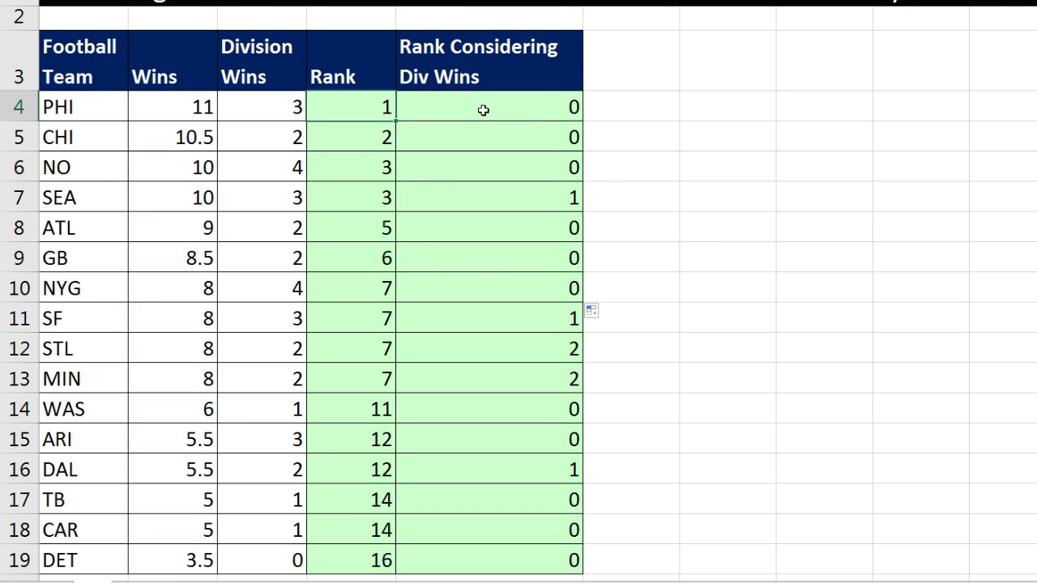
pyautogui.doubleClick(484, 106)
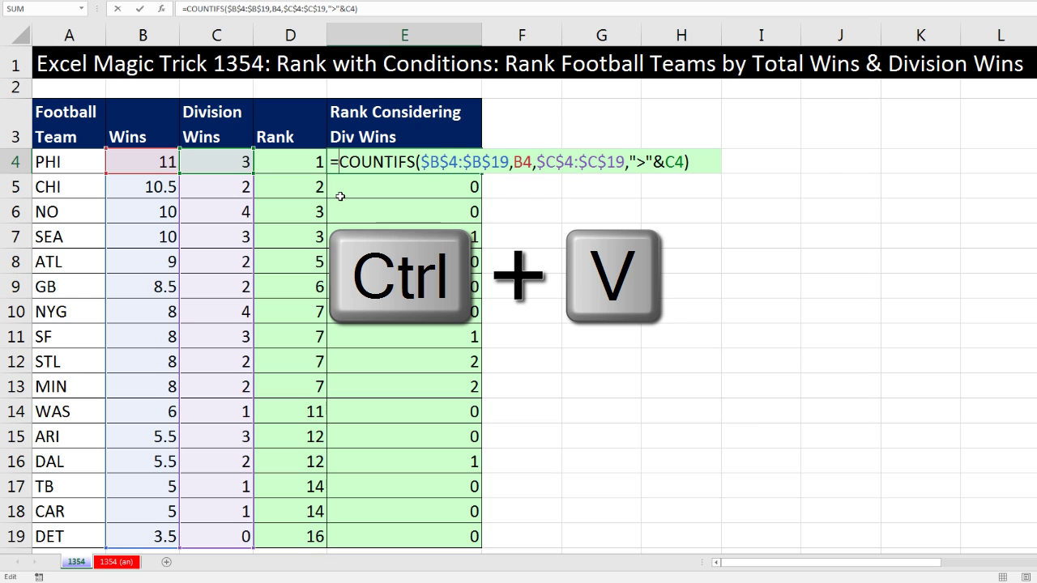
pyautogui.hotkey('ctrl', 'v')
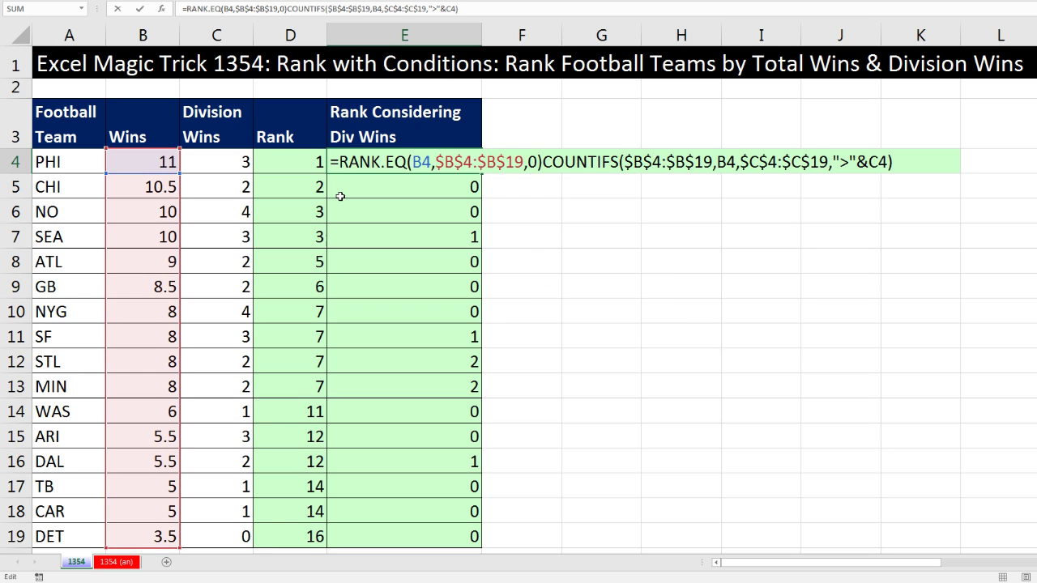
pyautogui.write('+')
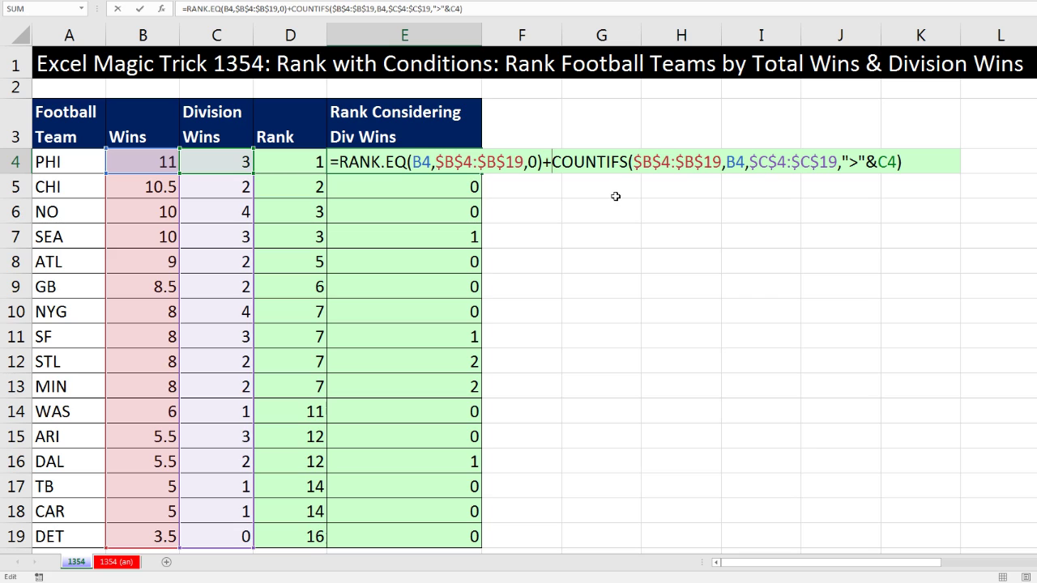
pyautogui.hotkey('ctrl', 'Return')
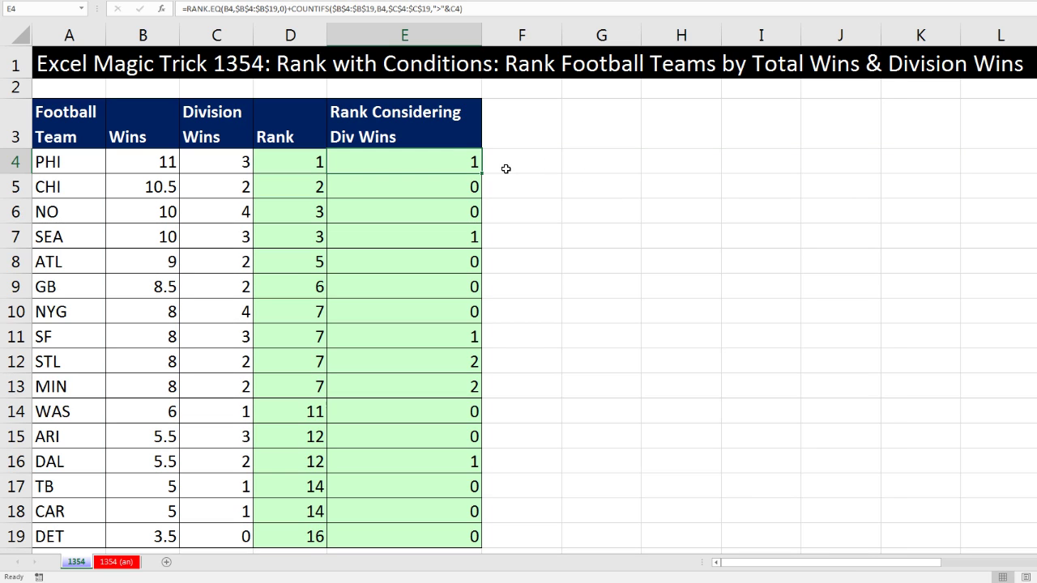
pyautogui.doubleClick(481, 172)
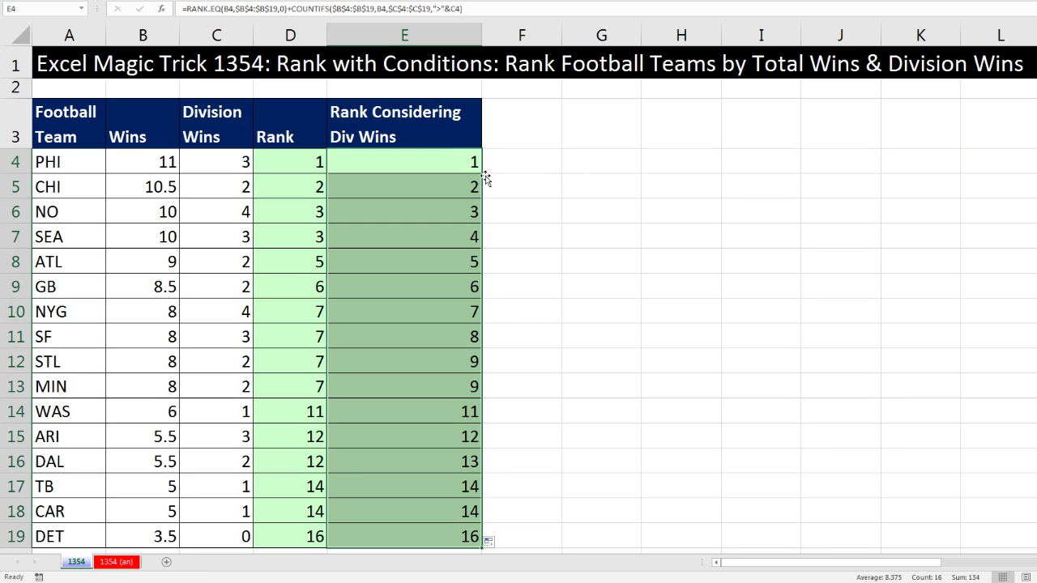
# - Compare the two rank columns for the tied teams in rows 10 to 13, 15 to 16 and 17 to 18, and inspect the E4 formula
pyautogui.moveTo(62, 311); pyautogui.dragTo(435, 386)
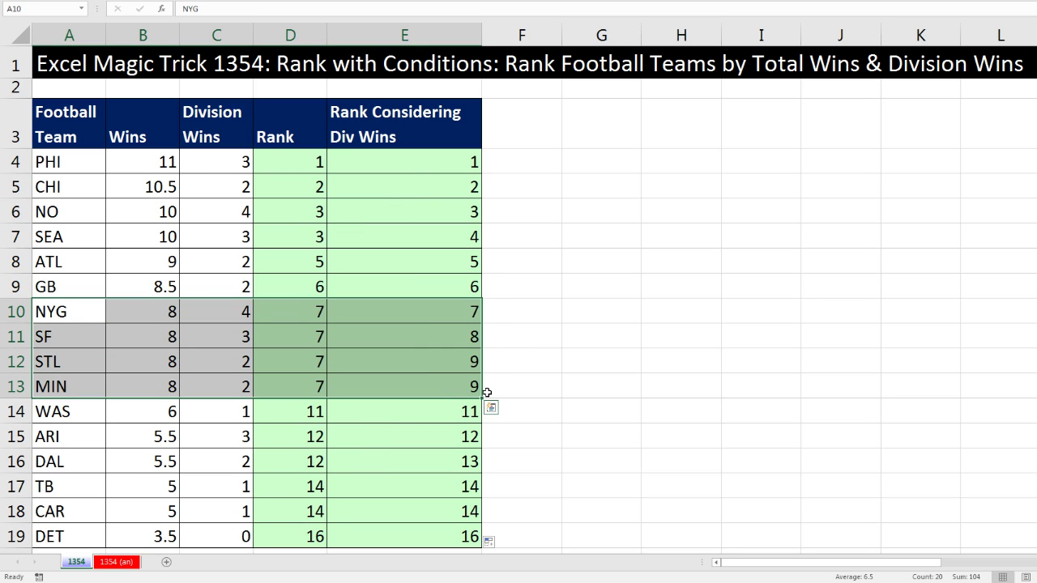
pyautogui.moveTo(165, 436); pyautogui.dragTo(430, 445)
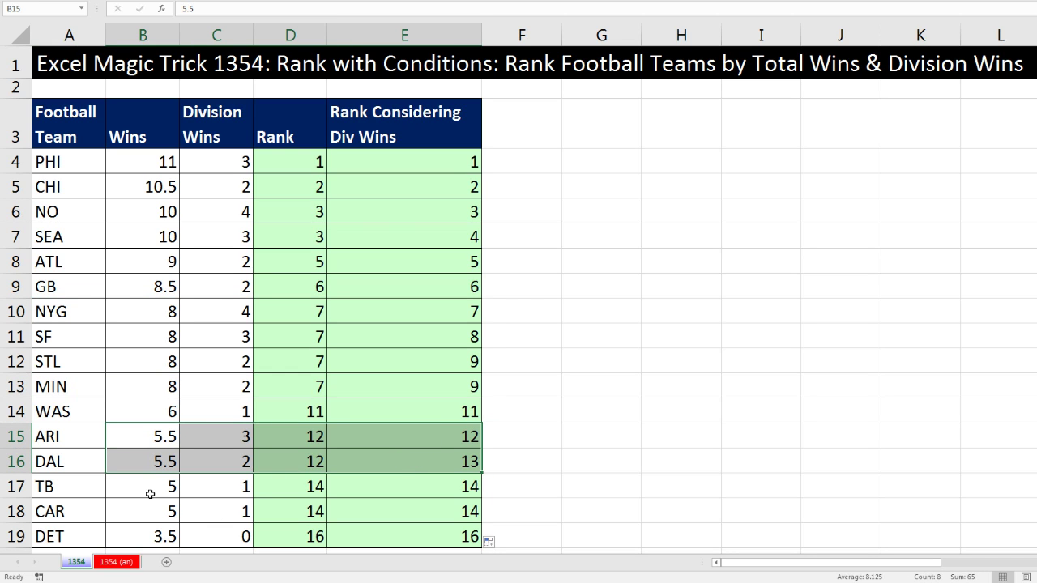
pyautogui.moveTo(148, 490); pyautogui.dragTo(446, 499)
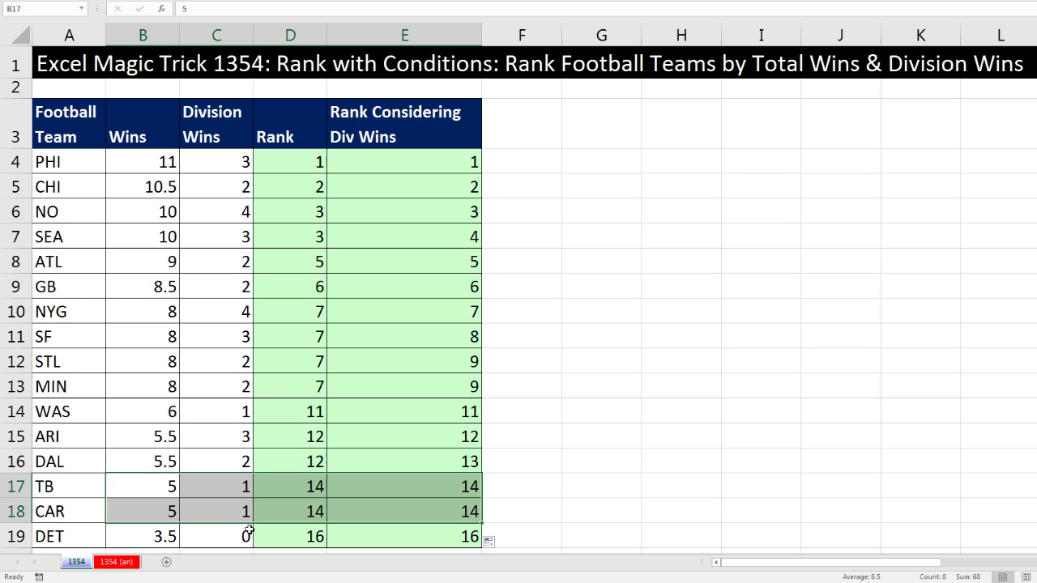
pyautogui.click(428, 157)
pyautogui.press('F2')
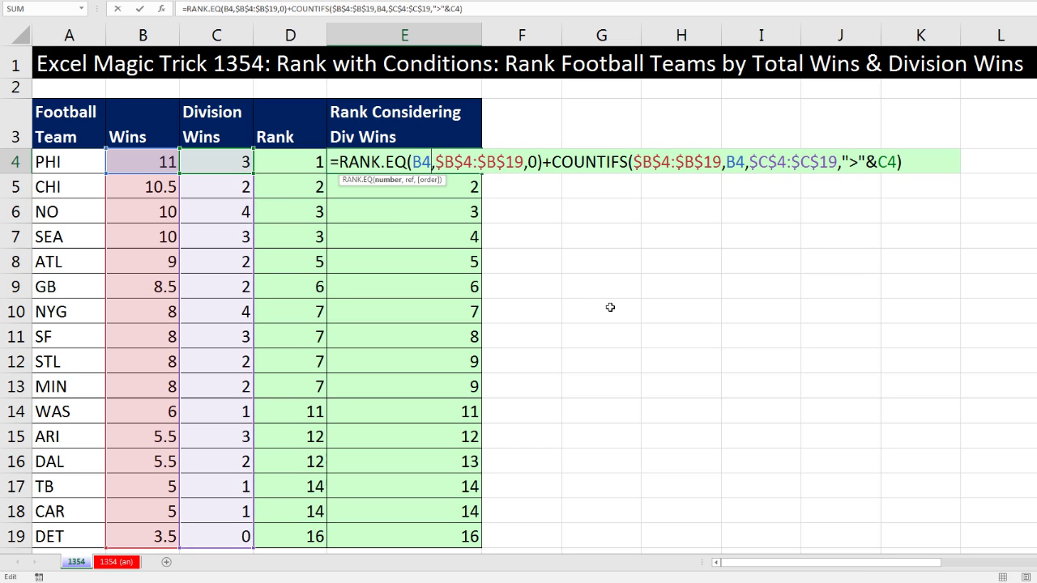